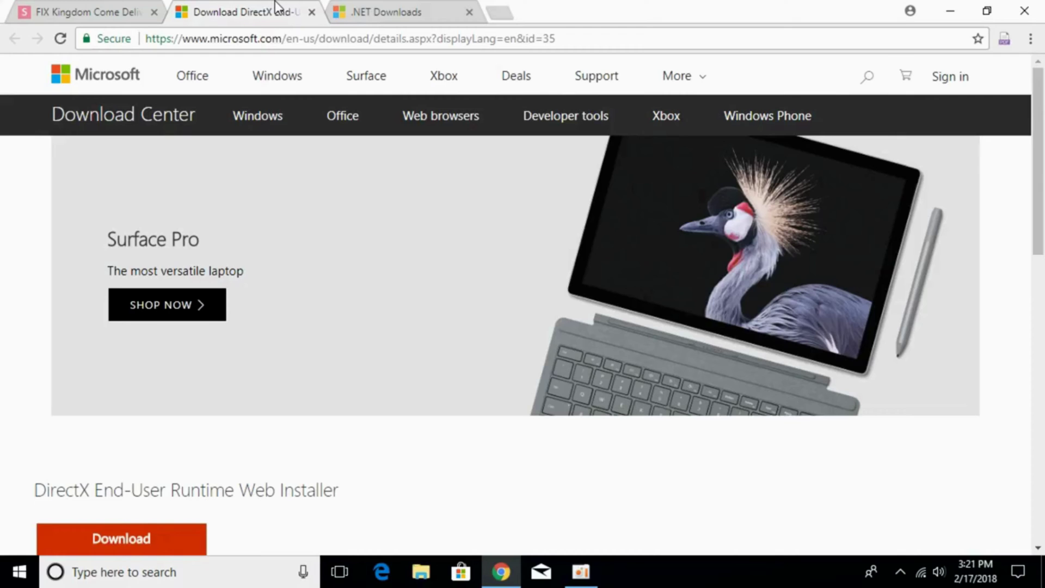
- Select the DirectX End-User Runtime Web Installer page address and scroll down to its Download button
left_click(274, 38)
scroll(137, 215, "down", 2)
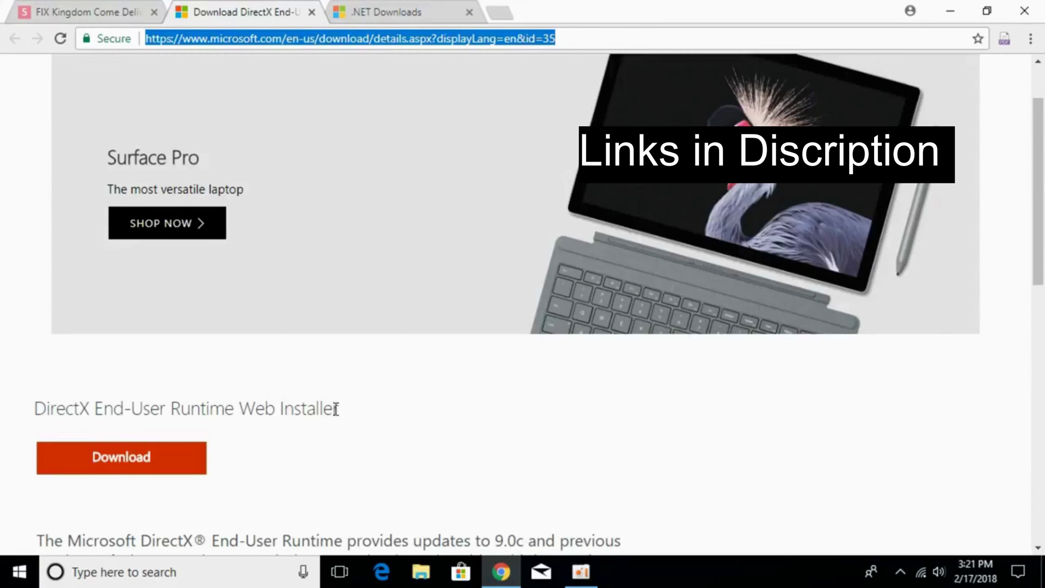
scroll(336, 409, "down", 3)
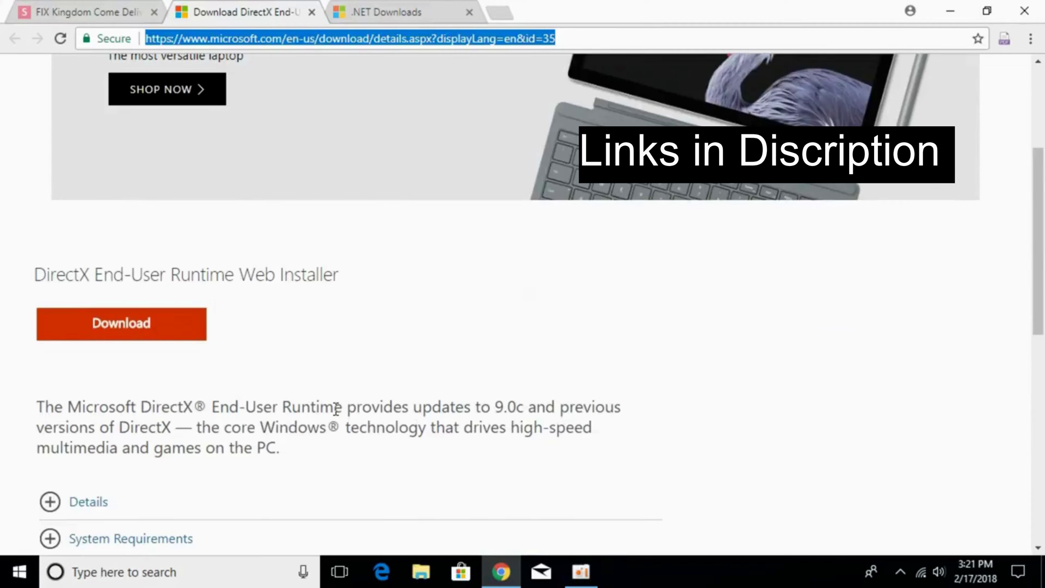
scroll(336, 409, "down", 2)
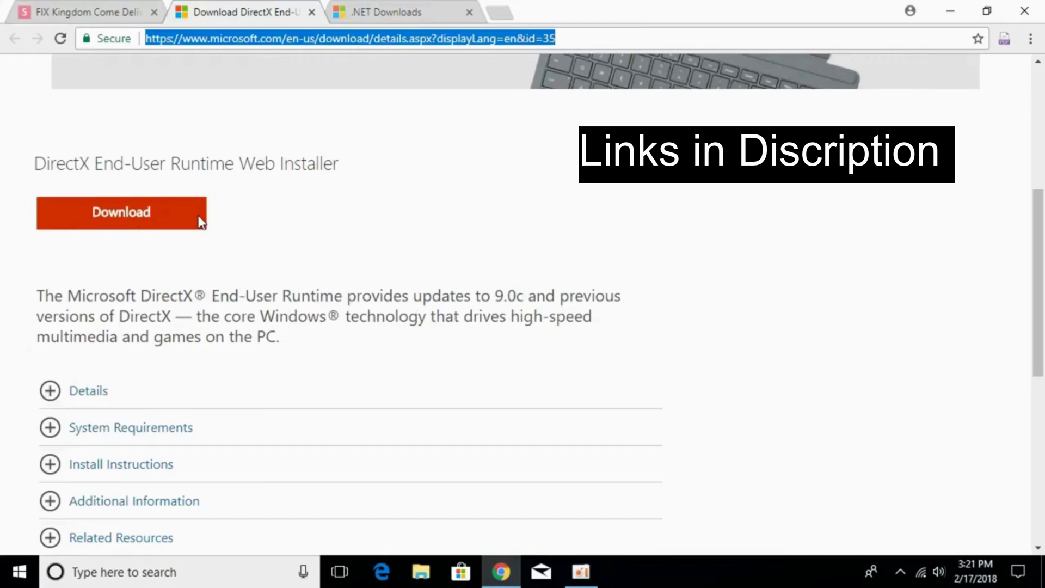
- Download dxwebsetup.exe after declining the MSN homepage and Bing offer
left_click(124, 213)
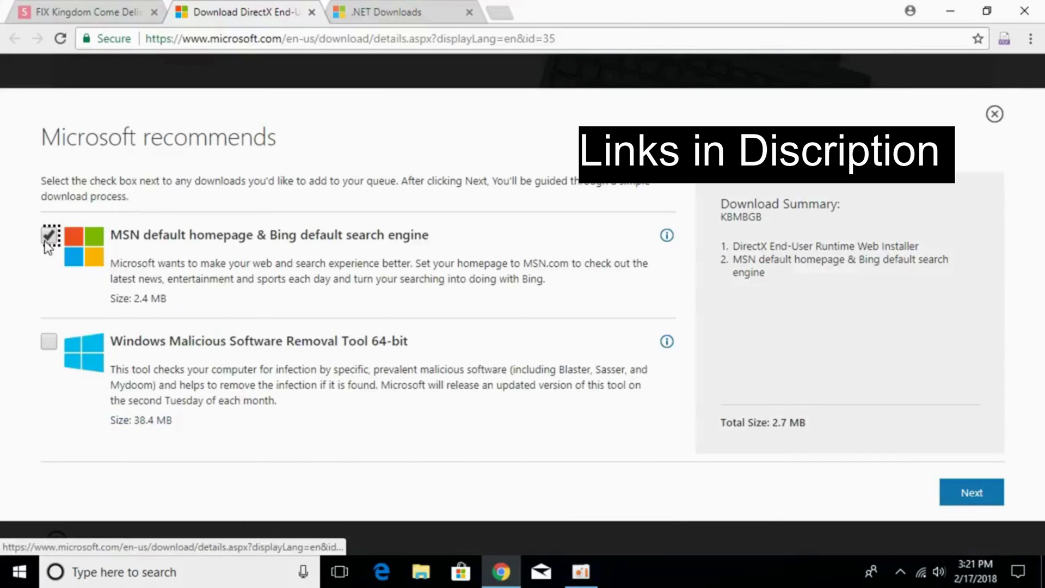
left_click(48, 237)
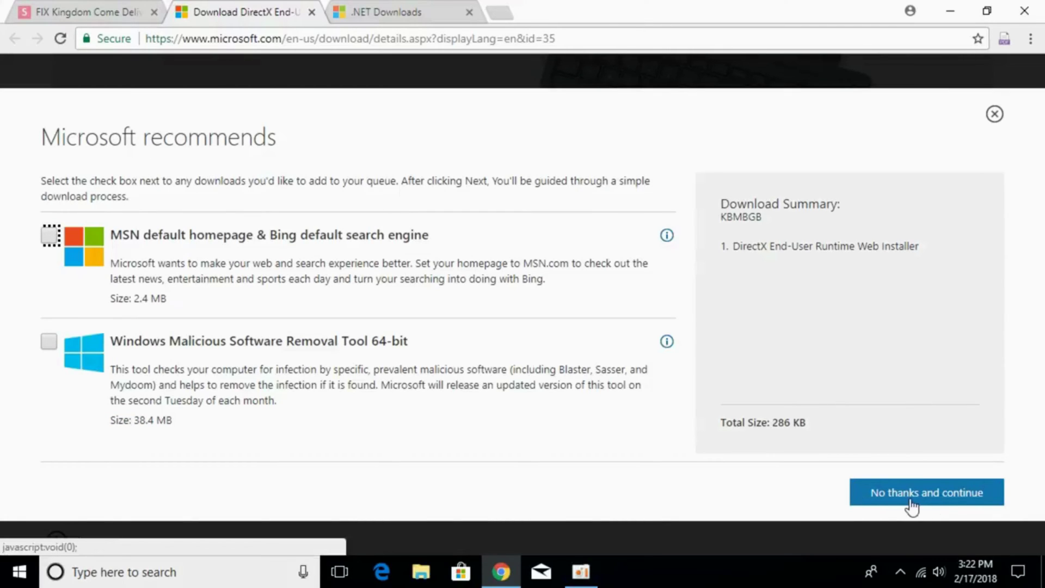
left_click(981, 496)
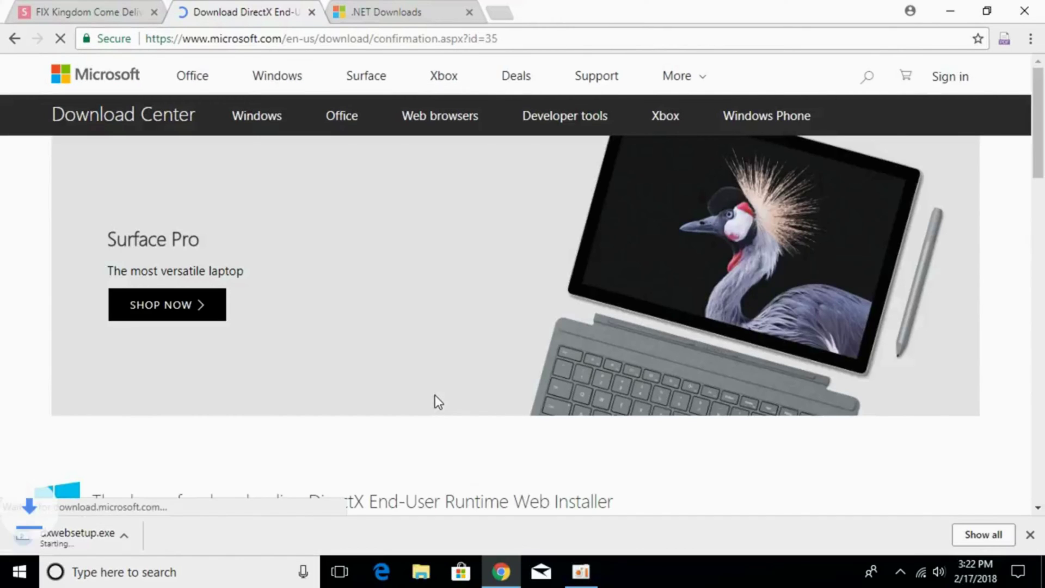
scroll(438, 402, "down", 1)
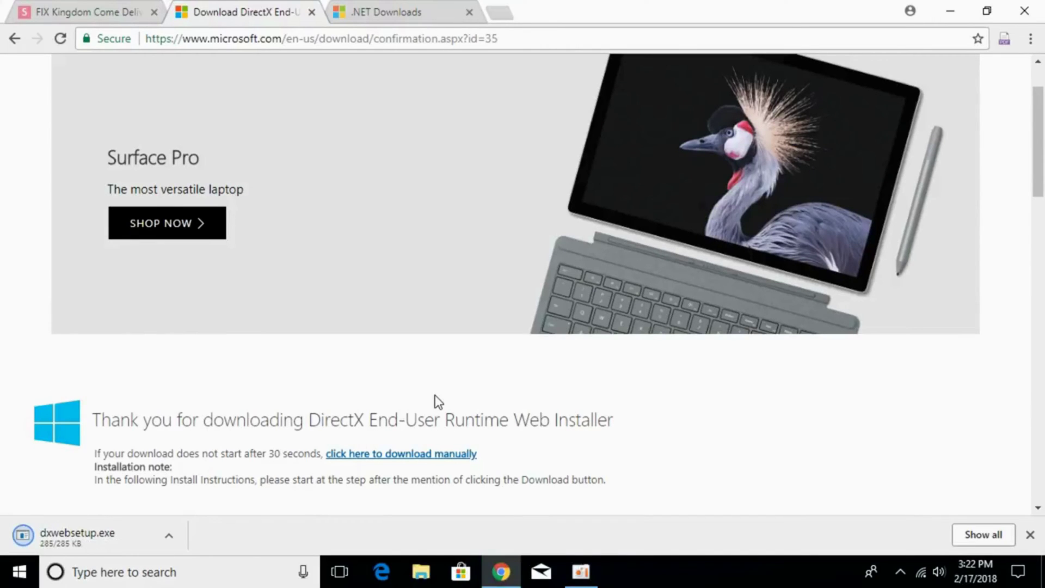
- Run dxwebsetup.exe, accept the license, skip the Bing Bar, then go to .NET Downloads
left_click(76, 543)
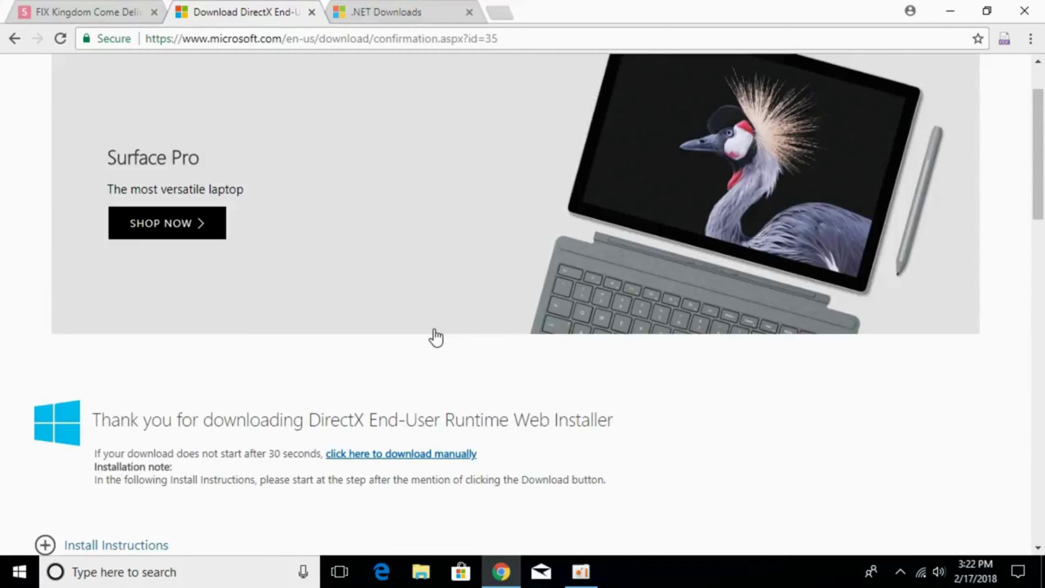
left_click(308, 324)
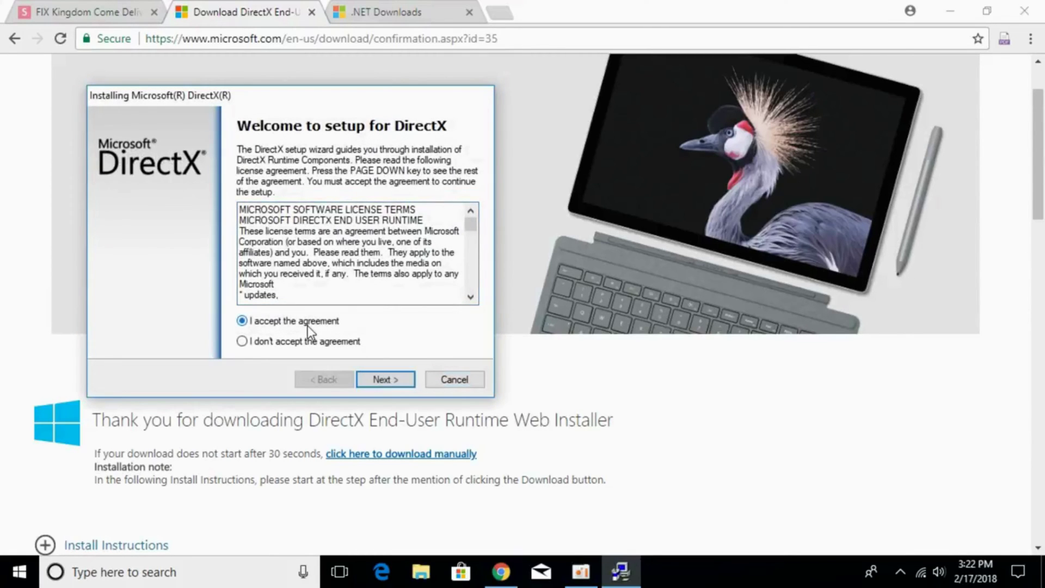
left_click(372, 376)
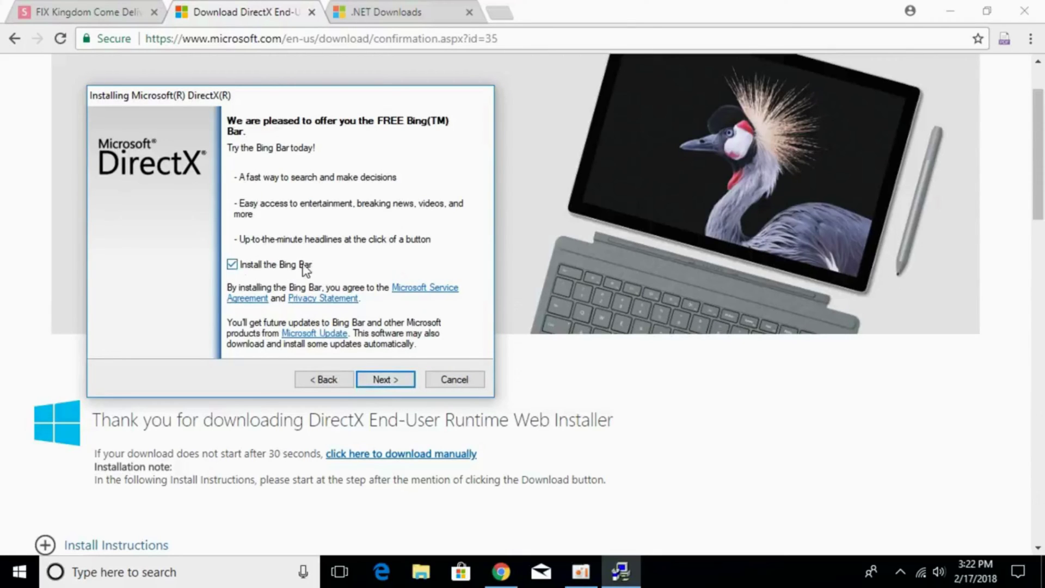
left_click(230, 265)
left_click(374, 377)
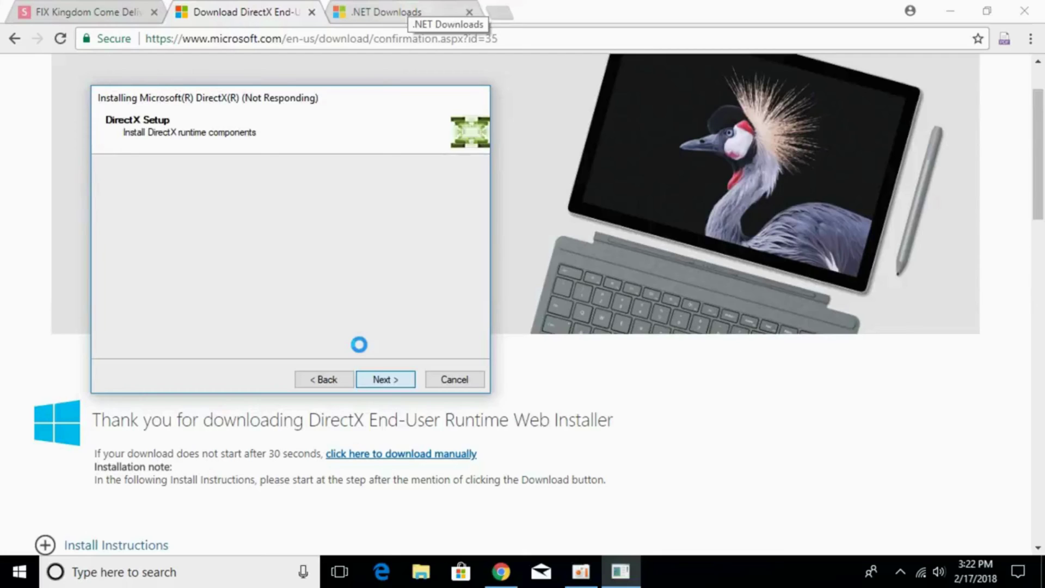
left_click(386, 12)
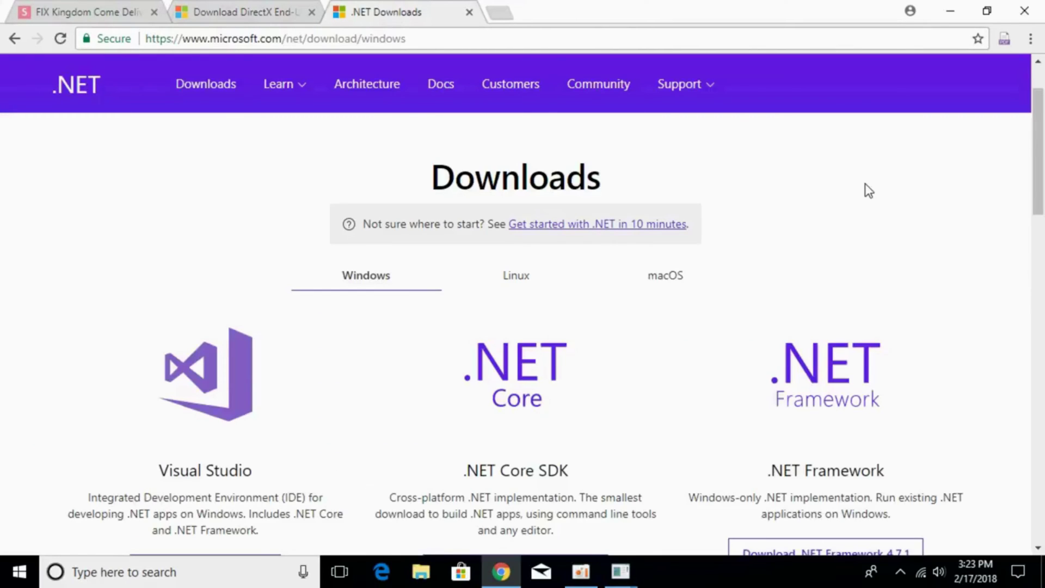
scroll(869, 191, "down", 1)
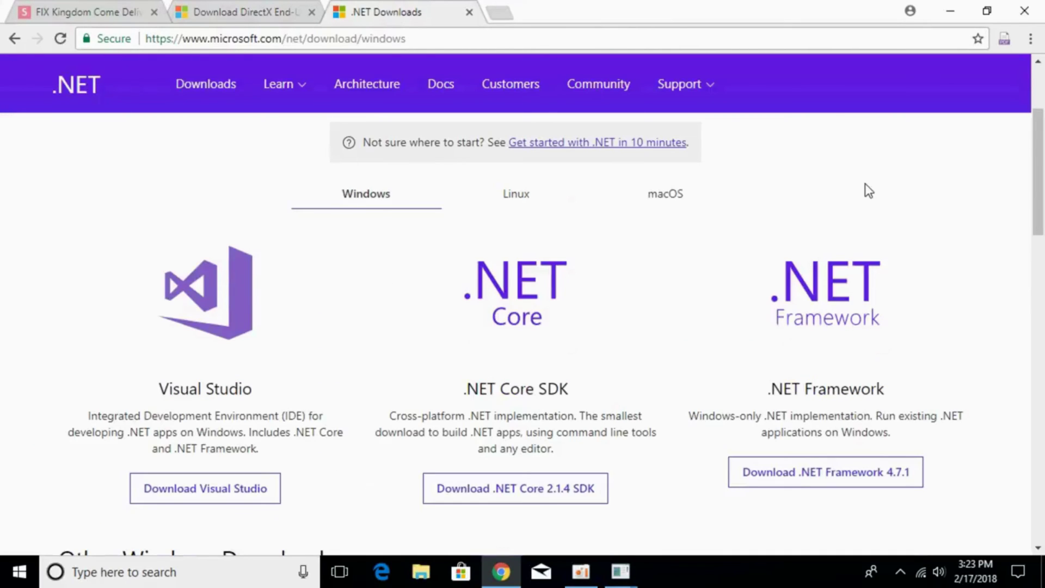
left_click(500, 39)
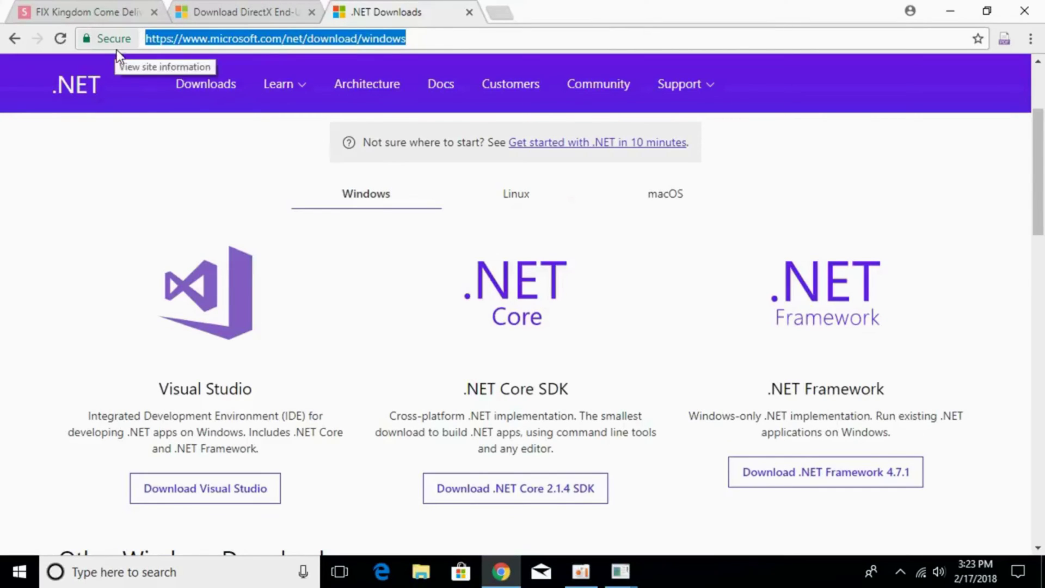
scroll(969, 248, "up", 1)
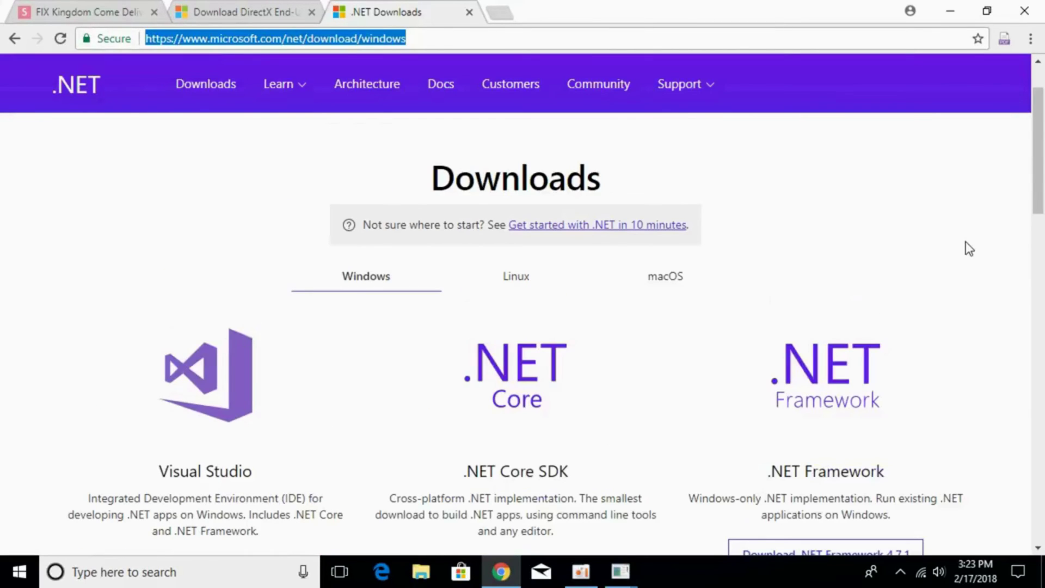
scroll(863, 238, "down", 1)
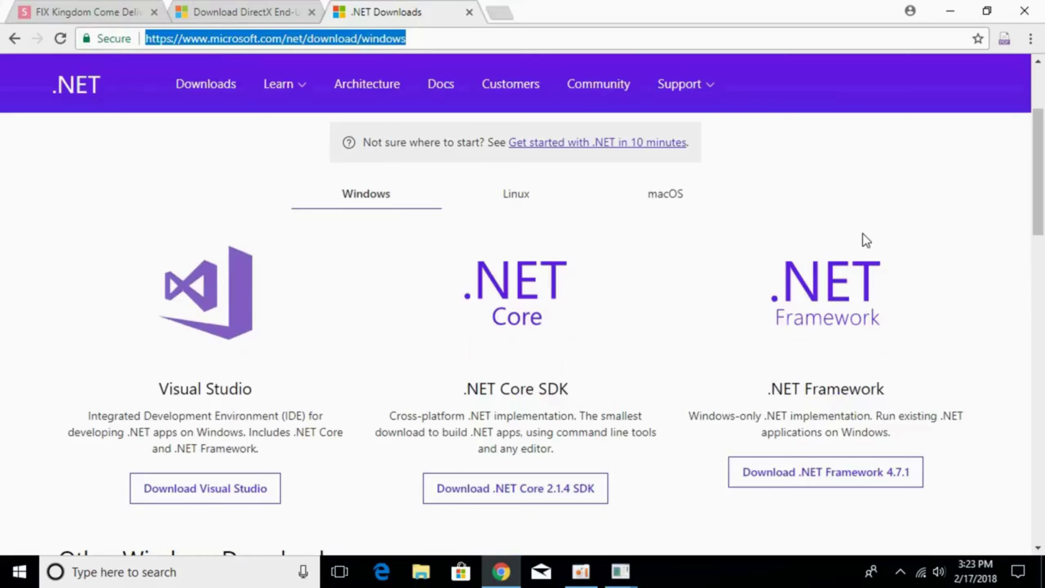
scroll(892, 357, "down", 2)
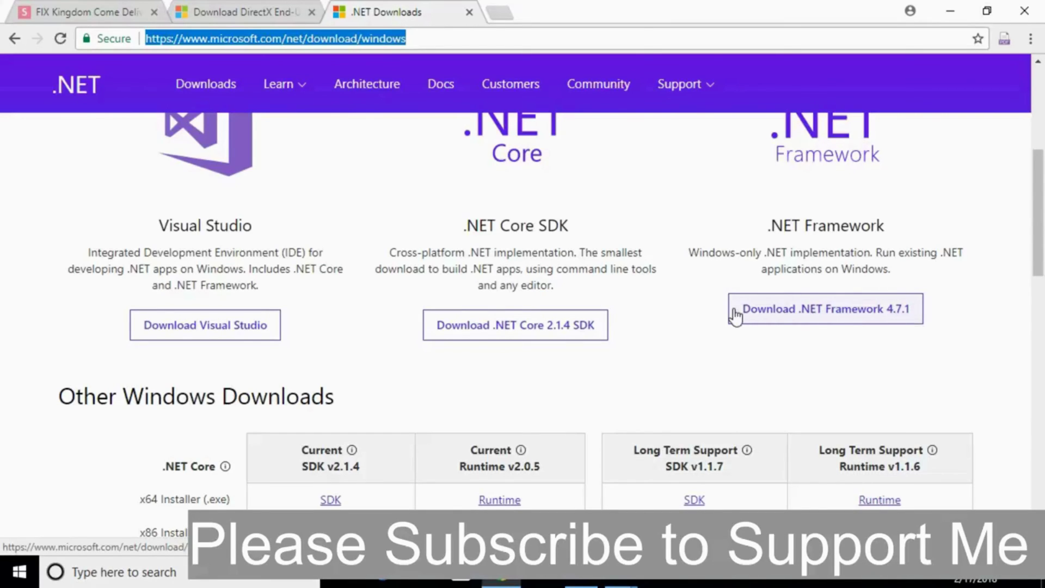
- Download the .NET Framework 4.7.1 web installer and open it
left_click(845, 317)
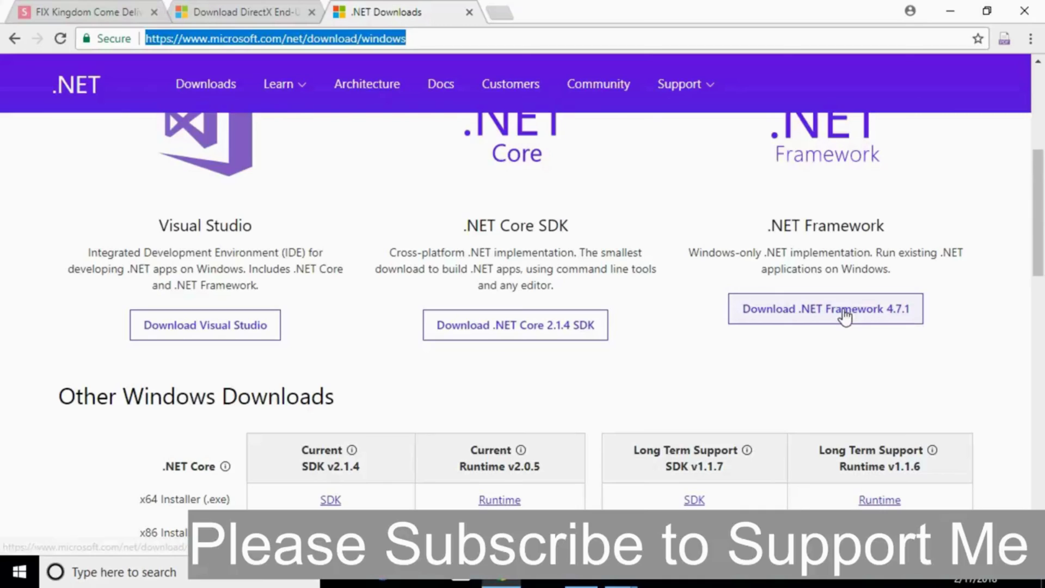
left_click(812, 312)
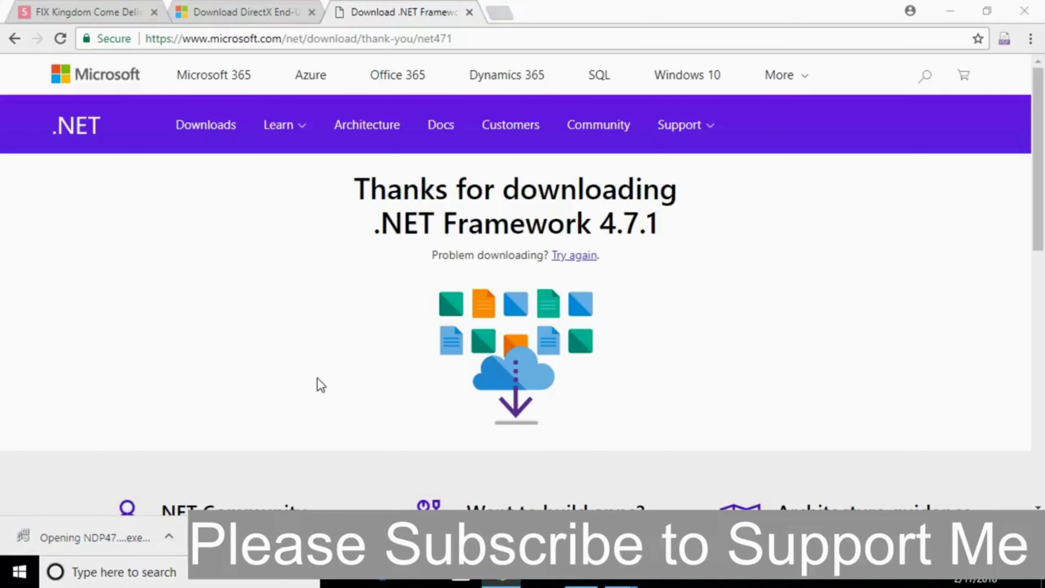
- Refocus the browser while the .NET installer reports 4.7.1 is already installed
left_click(184, 387)
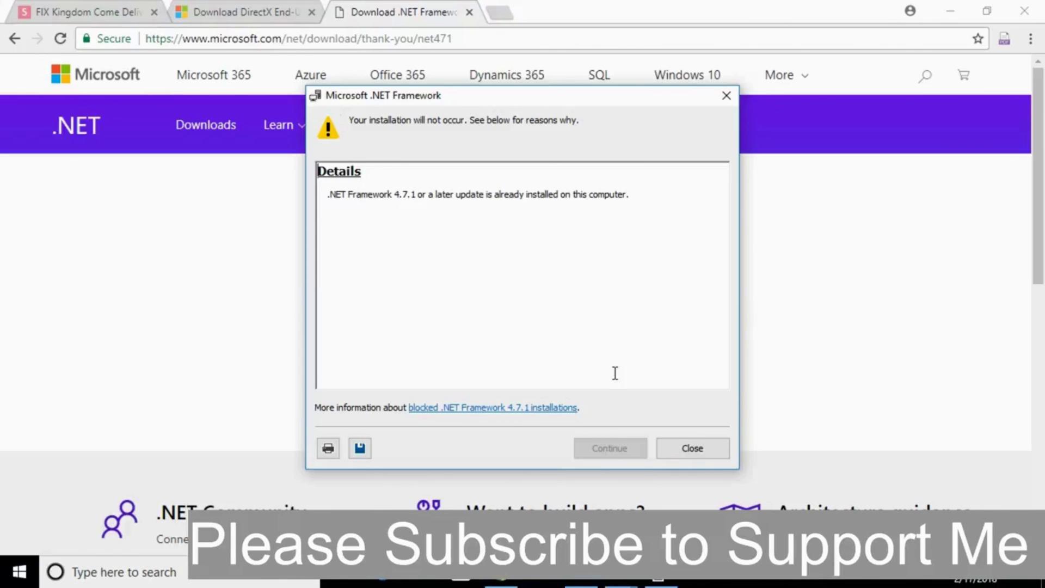
- Close the .NET Framework message and return to the DirectX Setup progress window
left_click(666, 448)
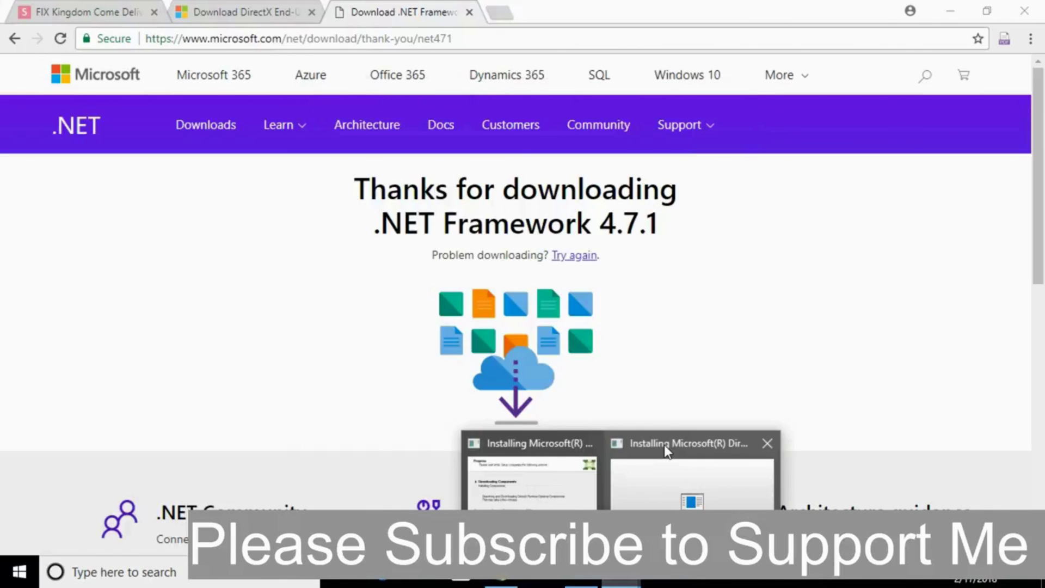
left_click(664, 445)
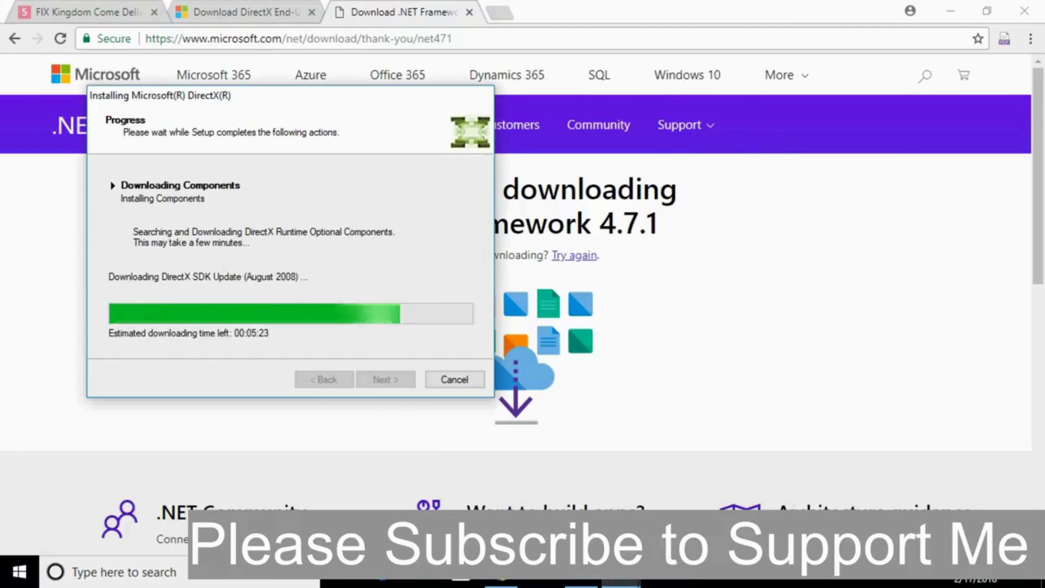